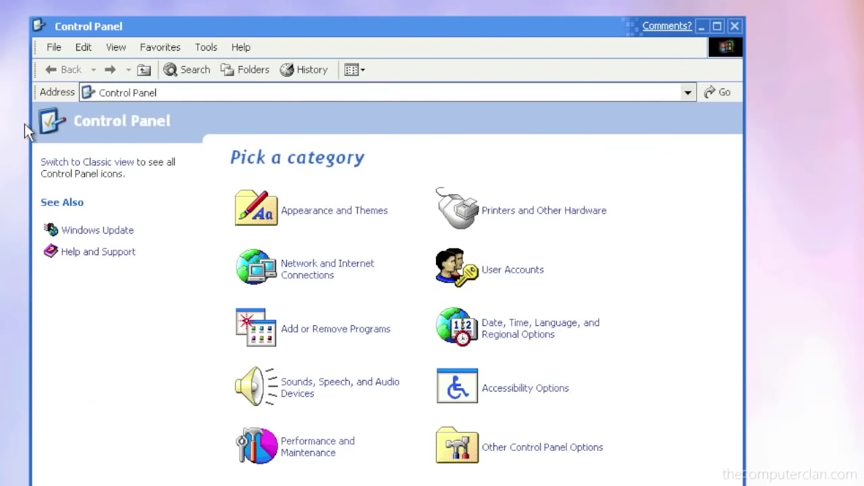
Step: Switch the Control Panel between Classic view and Category view, finishing in Category view
{"action": "left_click", "coordinate": [105, 164]}
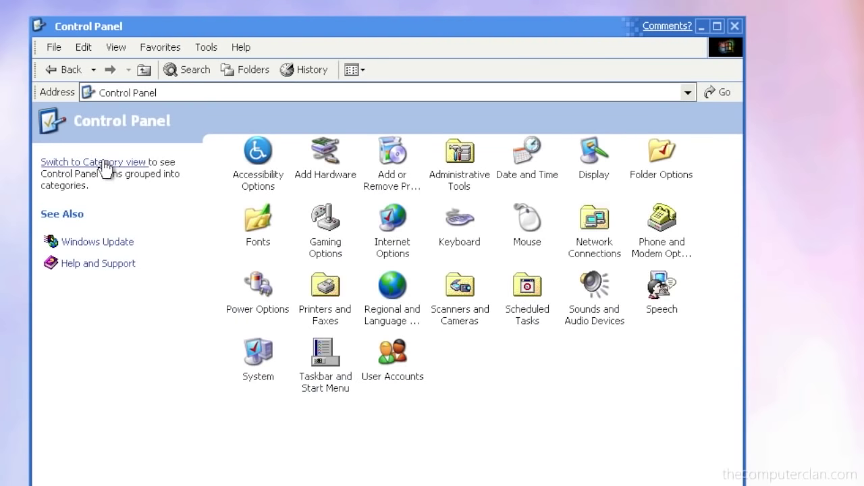
{"action": "left_click", "coordinate": [105, 163]}
{"action": "left_click", "coordinate": [104, 165]}
{"action": "left_click", "coordinate": [105, 166]}
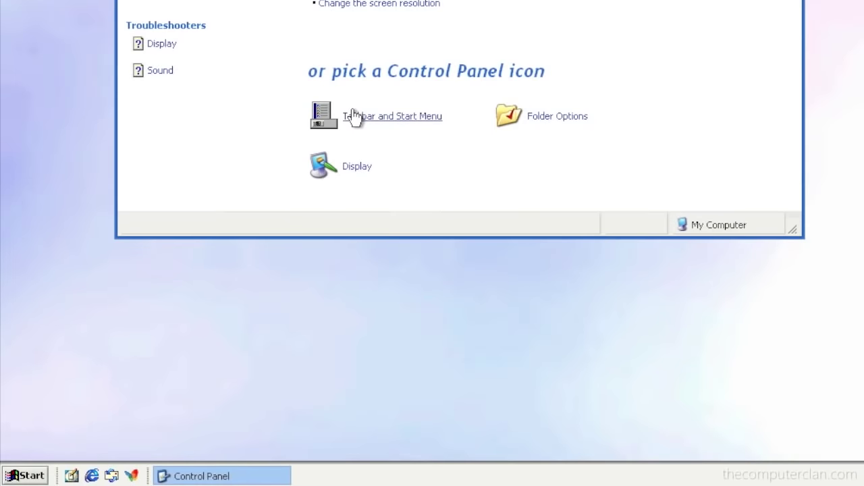
Step: Open the Taskbar and Start Menu properties, turn grouping of similar taskbar buttons off and on again, and discard the changes
{"action": "left_click", "coordinate": [356, 116]}
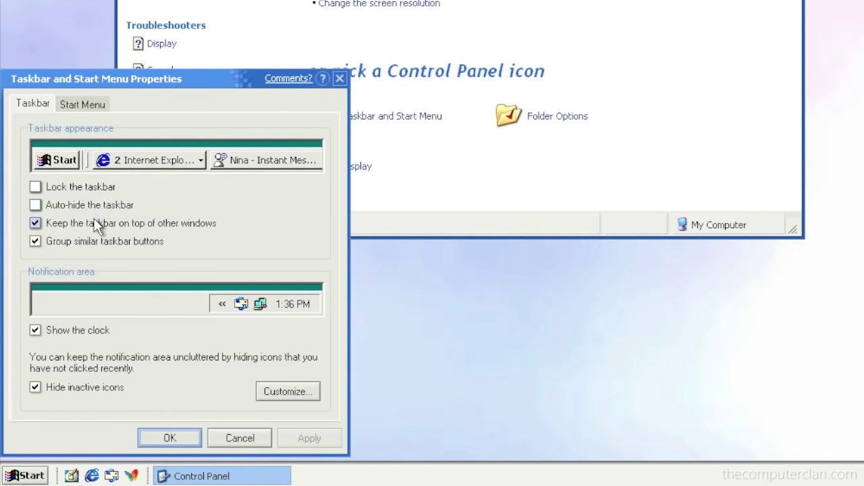
{"action": "left_click", "coordinate": [92, 236]}
{"action": "left_click", "coordinate": [92, 235]}
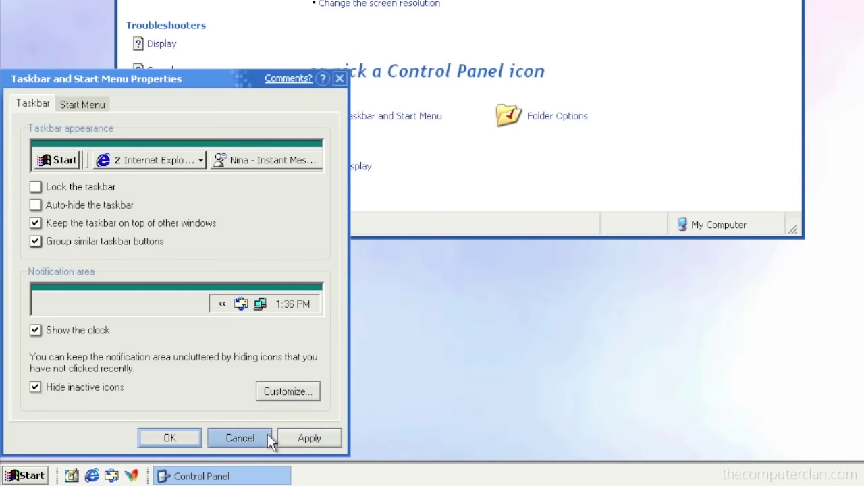
{"action": "left_click", "coordinate": [228, 435]}
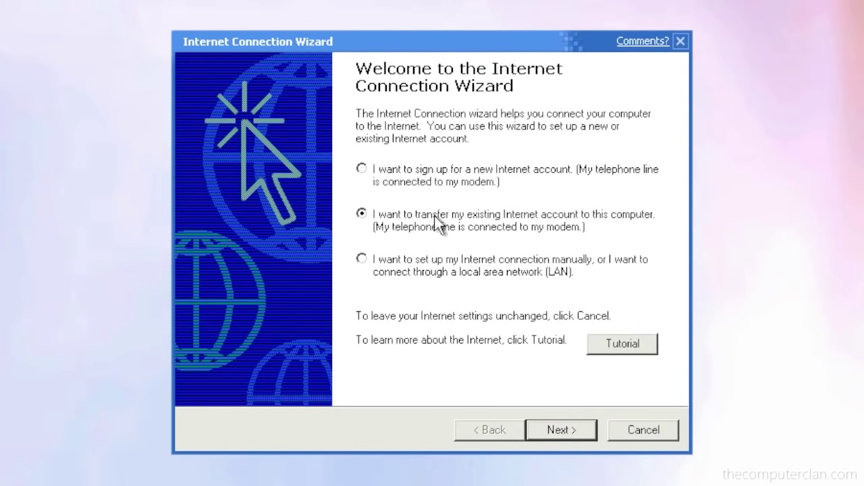
Step: Choose manual or LAN setup in the Internet Connection Wizard, advance to the local area network configuration, and cancel the wizard
{"action": "left_click", "coordinate": [435, 269]}
{"action": "left_click", "coordinate": [555, 432]}
{"action": "left_click", "coordinate": [558, 436]}
{"action": "left_click", "coordinate": [667, 434]}
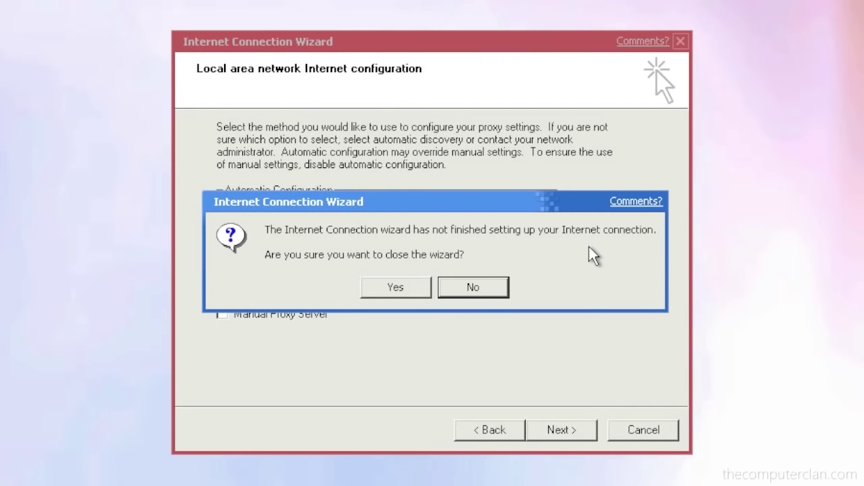
{"action": "left_click", "coordinate": [651, 376]}
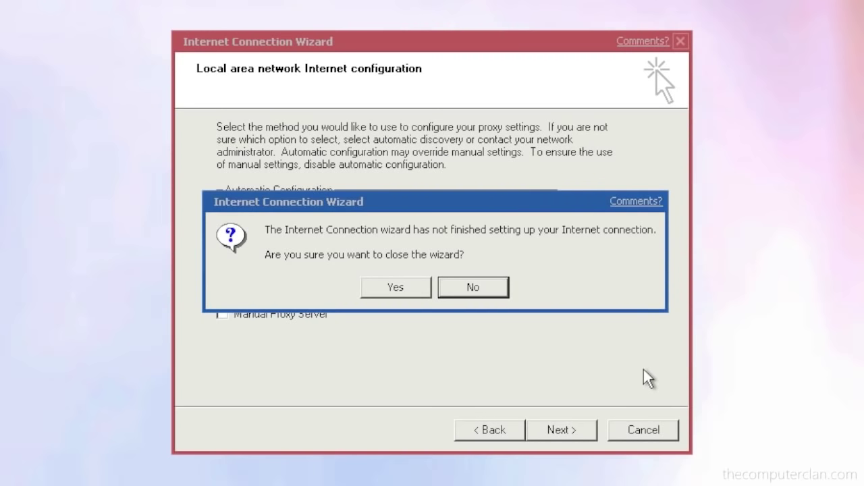
{"action": "left_click", "coordinate": [782, 372]}
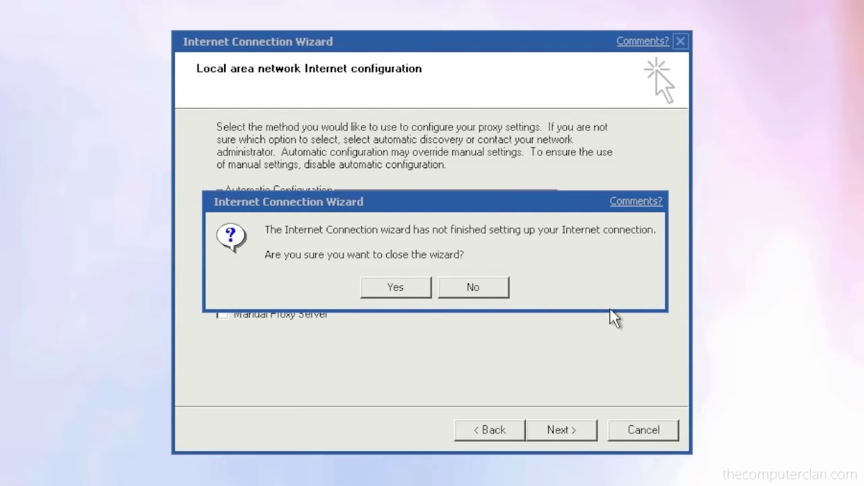
{"action": "left_click", "coordinate": [591, 265]}
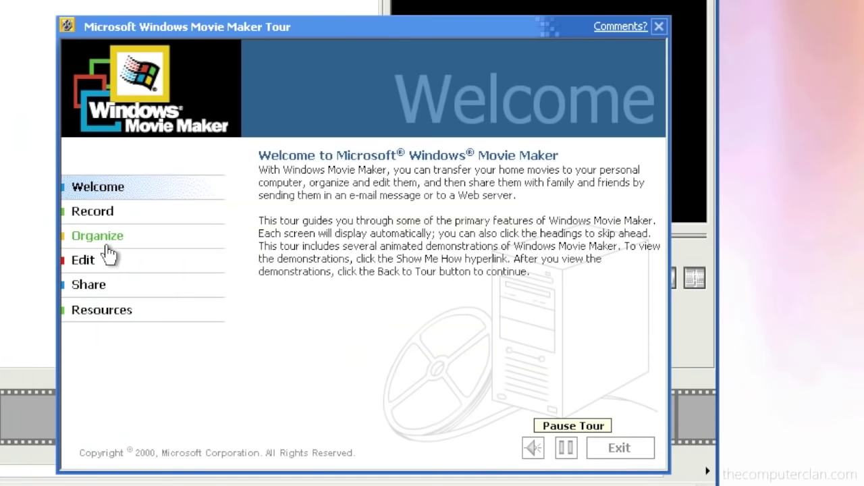
Step: View the Record and Organize pages of the Windows Movie Maker Tour and start the demonstration on sharing movies
{"action": "left_click", "coordinate": [92, 211]}
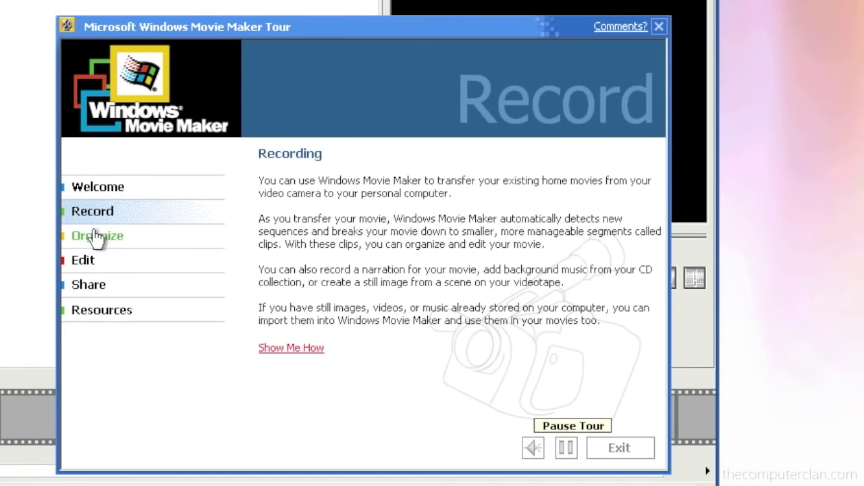
{"action": "left_click", "coordinate": [99, 236]}
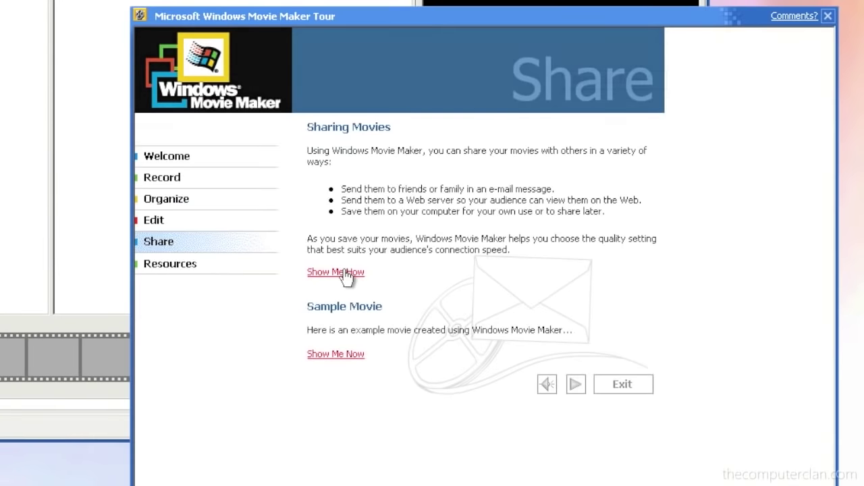
{"action": "left_click", "coordinate": [345, 272]}
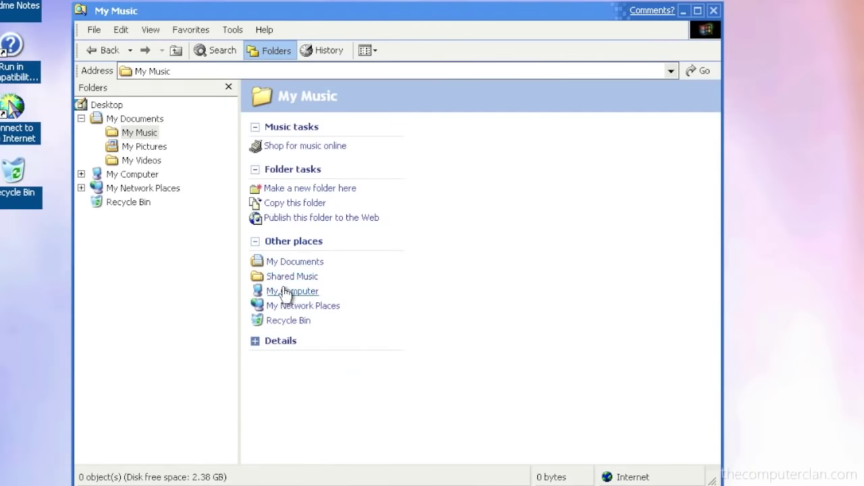
Step: Expand and collapse the details of the My Music folder, and create a new folder there named after a person
{"action": "left_click", "coordinate": [284, 342]}
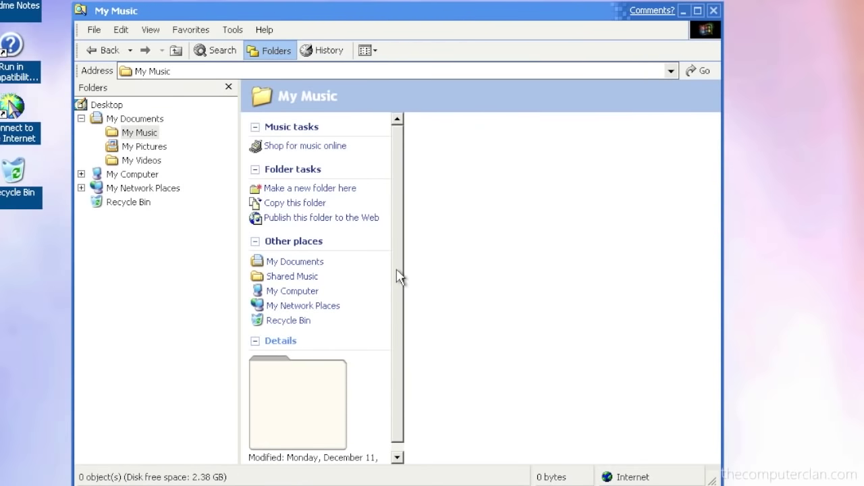
{"action": "left_click", "coordinate": [278, 340]}
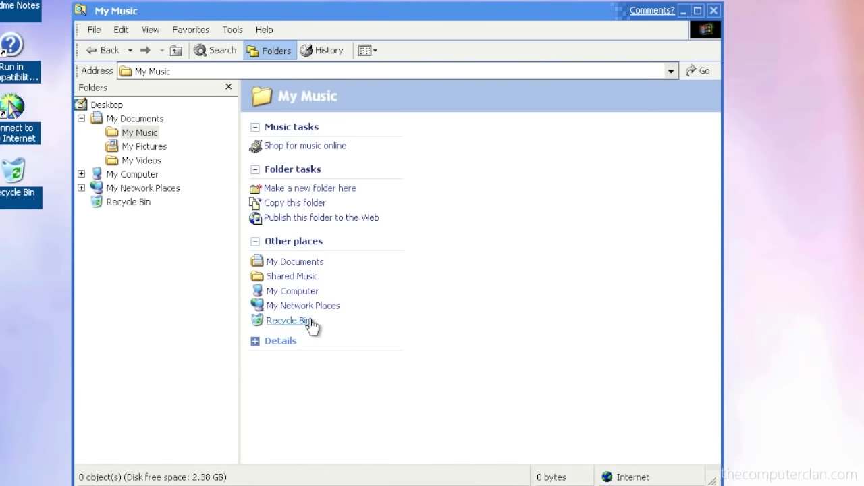
{"action": "left_click", "coordinate": [329, 189]}
{"action": "type", "text": "John Doe"}
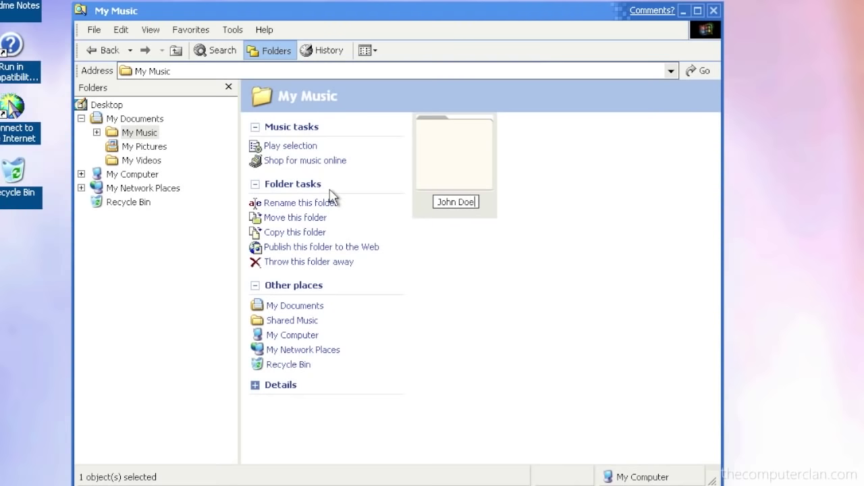
{"action": "key", "text": "Escape"}
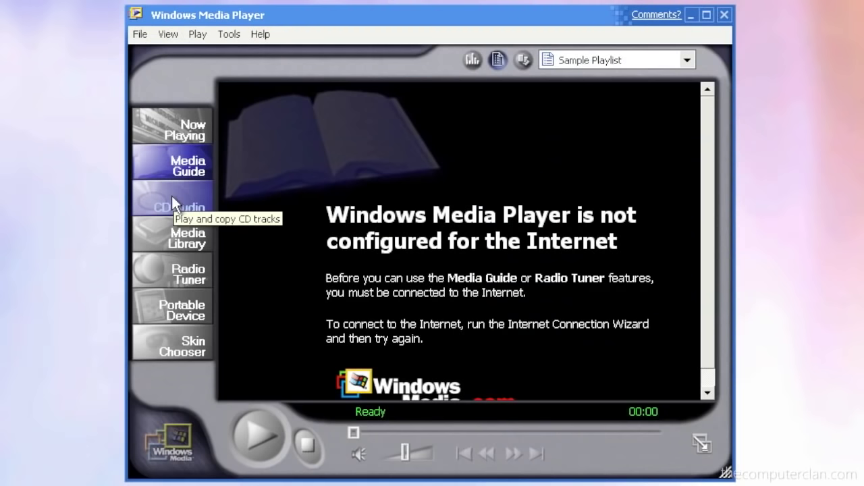
Step: Look through the CD Audio, Media Library, Radio Tuner and Portable Device pages of Windows Media Player, declining the search for media
{"action": "left_click", "coordinate": [171, 201]}
{"action": "left_click", "coordinate": [169, 234]}
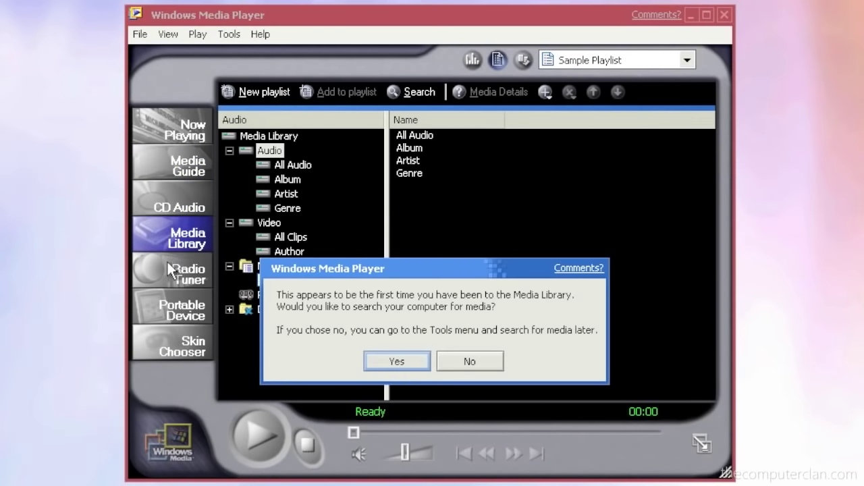
{"action": "left_click", "coordinate": [479, 362]}
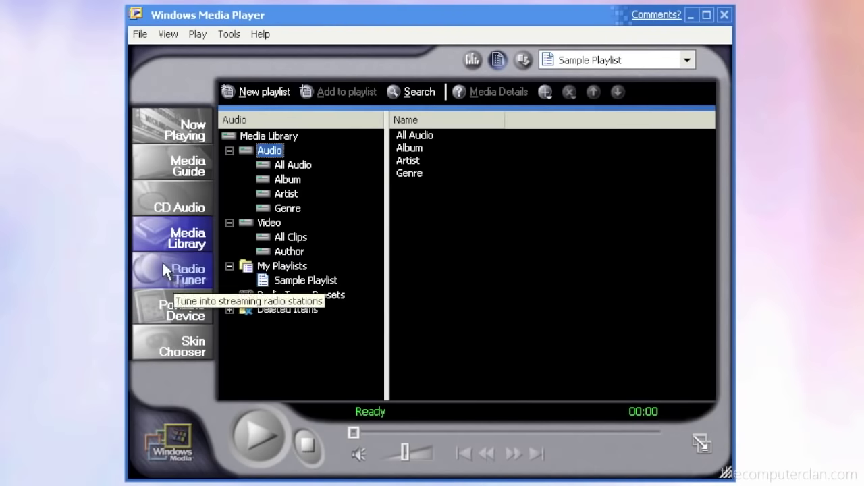
{"action": "left_click", "coordinate": [173, 283]}
{"action": "left_click", "coordinate": [173, 300]}
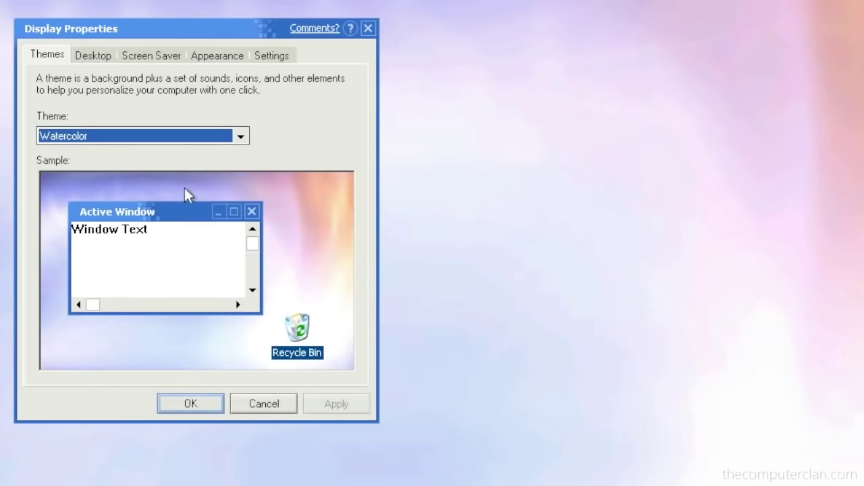
Step: Preview the Windows Classic theme in Display Properties and return the theme to Watercolor
{"action": "left_click", "coordinate": [240, 137]}
{"action": "left_click", "coordinate": [122, 177]}
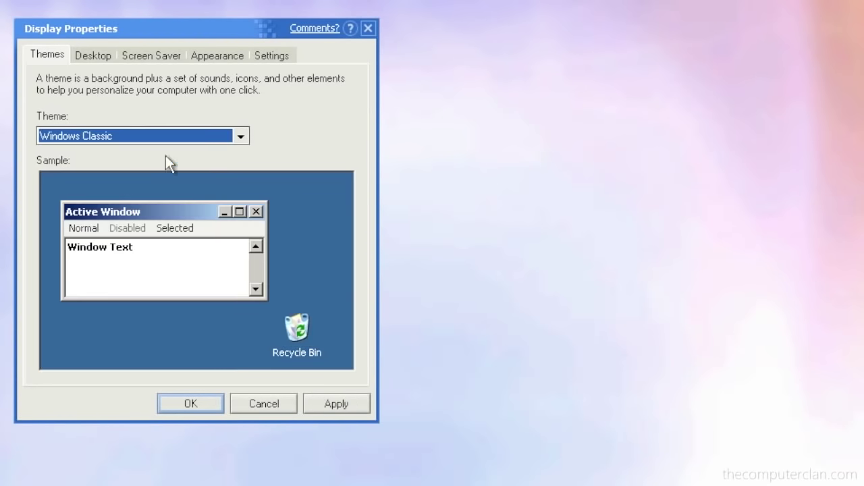
{"action": "left_click", "coordinate": [232, 135]}
{"action": "left_click", "coordinate": [125, 162]}
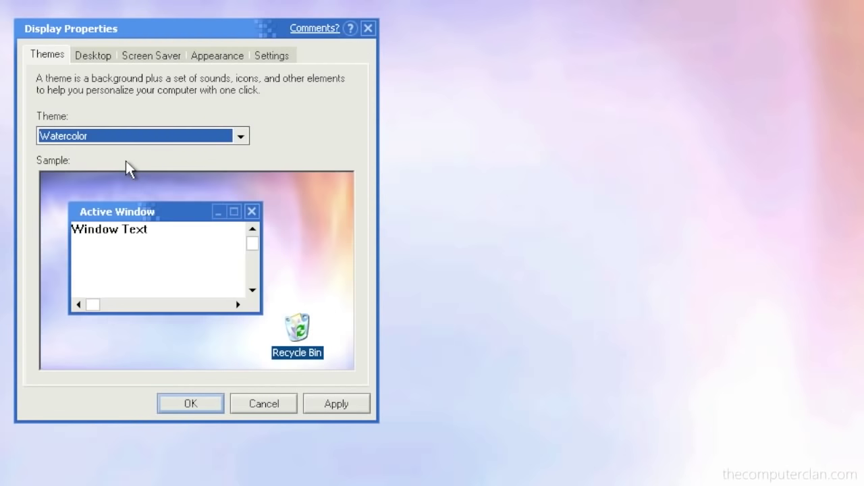
Step: Preview several desktop backgrounds and apply Gold Petals
{"action": "left_click", "coordinate": [88, 55]}
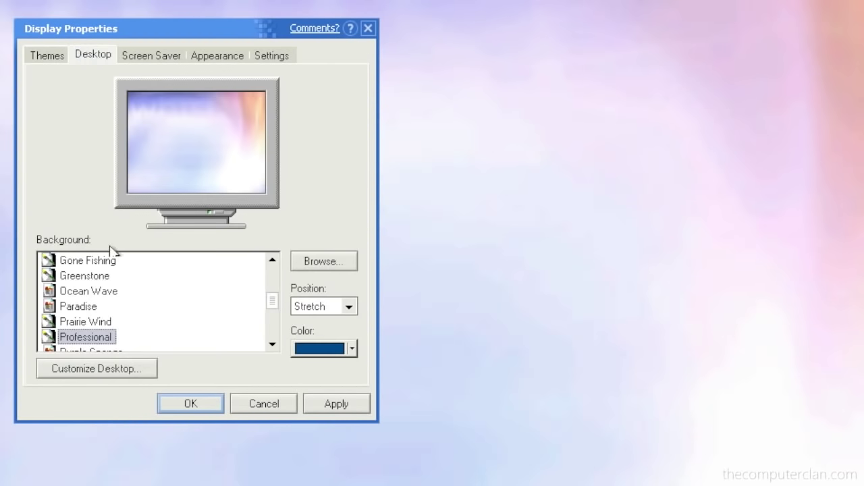
{"action": "left_click", "coordinate": [97, 292]}
{"action": "key", "text": "Up"}
{"action": "key", "text": "Up"}
{"action": "key", "text": "Up"}
{"action": "key", "text": "Up"}
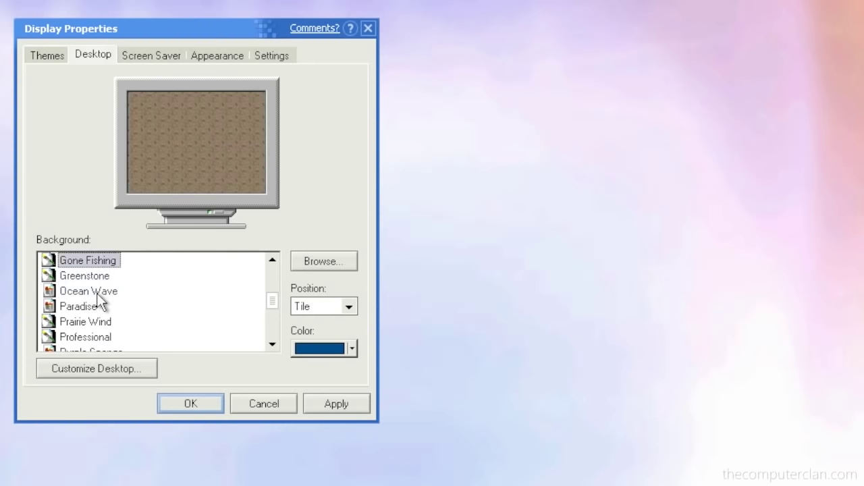
{"action": "key", "text": "Down"}
{"action": "left_click", "coordinate": [336, 404]}
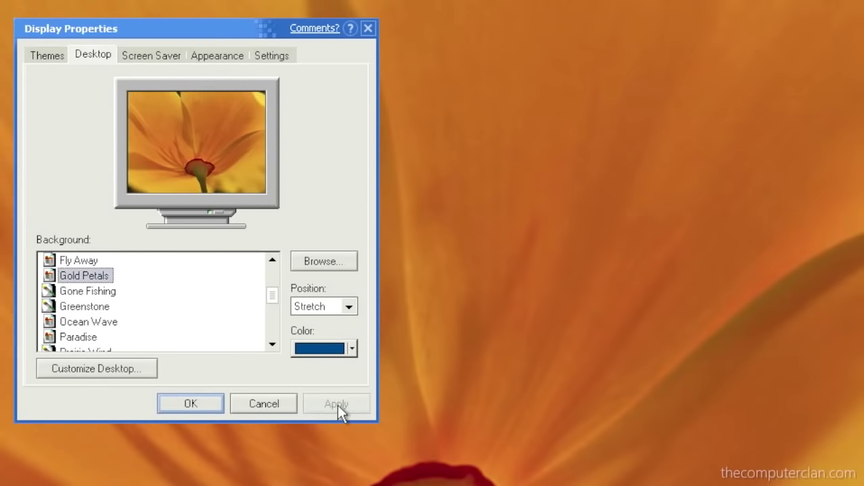
Step: Apply the Ocean Wave picture as the desktop background
{"action": "key", "text": "Down"}
{"action": "key", "text": "Down"}
{"action": "key", "text": "Down"}
{"action": "left_click", "coordinate": [336, 404]}
Step: Apply the Paradise picture as the desktop background and preview the backgrounds that follow it in the list
{"action": "key", "text": "Down"}
{"action": "key", "text": "Down"}
{"action": "key", "text": "Down"}
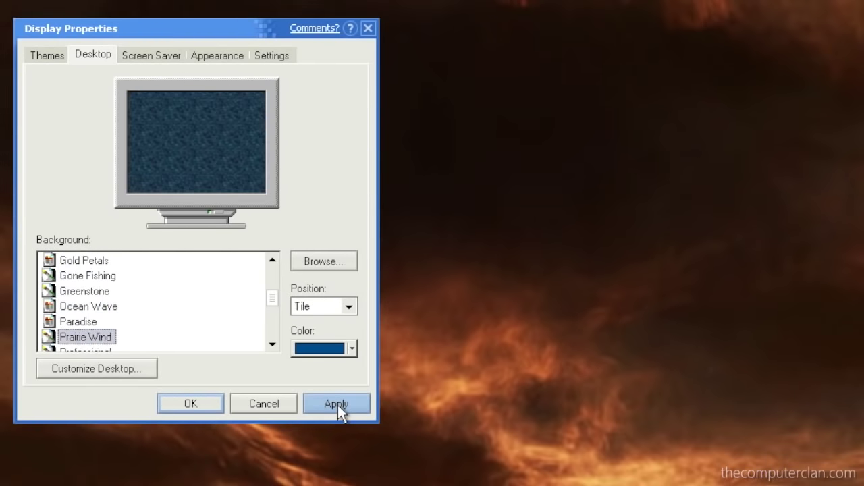
{"action": "key", "text": "Up"}
{"action": "key", "text": "Up"}
{"action": "left_click", "coordinate": [338, 405]}
{"action": "key", "text": "Down"}
{"action": "key", "text": "Down"}
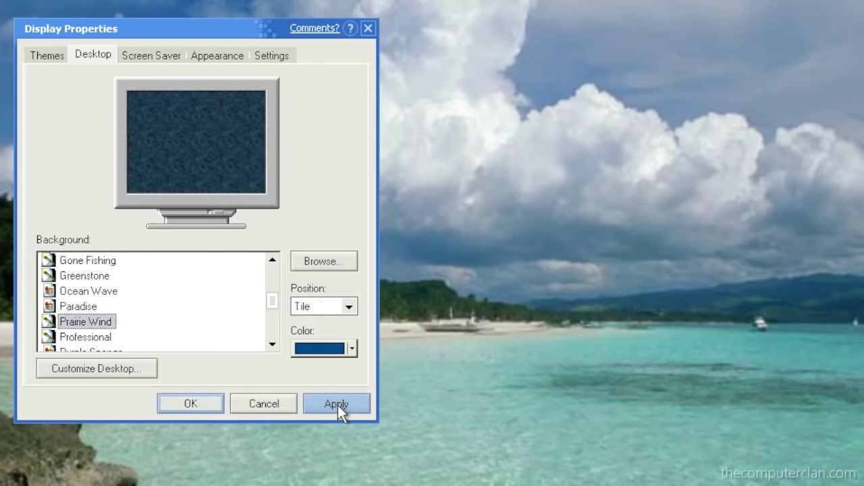
{"action": "key", "text": "Down"}
{"action": "key", "text": "Down"}
{"action": "key", "text": "Down"}
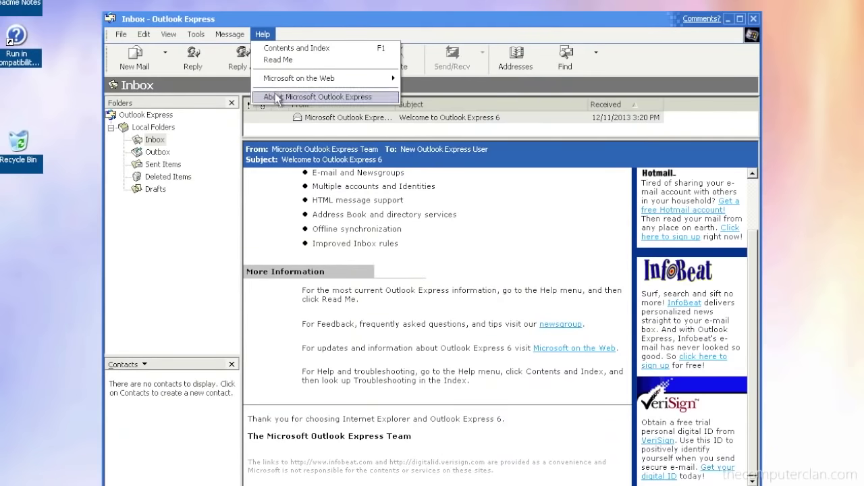
Step: Check the version information of Outlook Express, and start a new message with the Citrus Punch stationery
{"action": "left_click", "coordinate": [282, 100]}
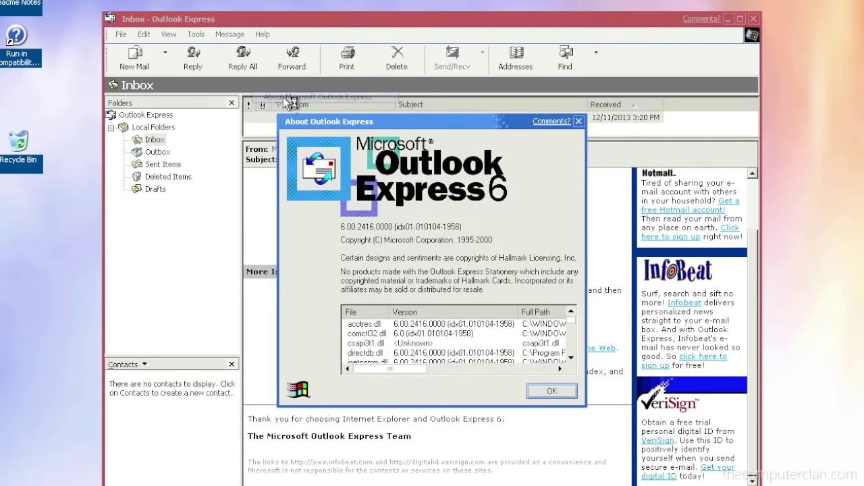
{"action": "key", "text": "Escape"}
{"action": "left_click", "coordinate": [165, 52]}
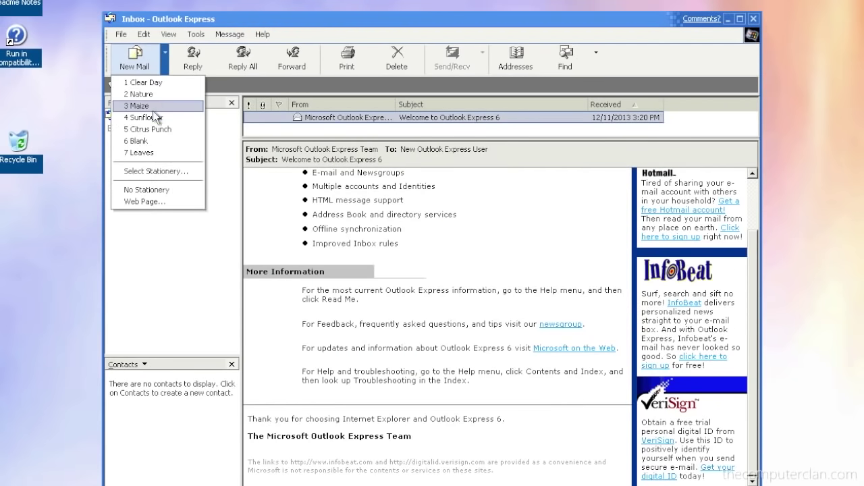
{"action": "left_click", "coordinate": [154, 129]}
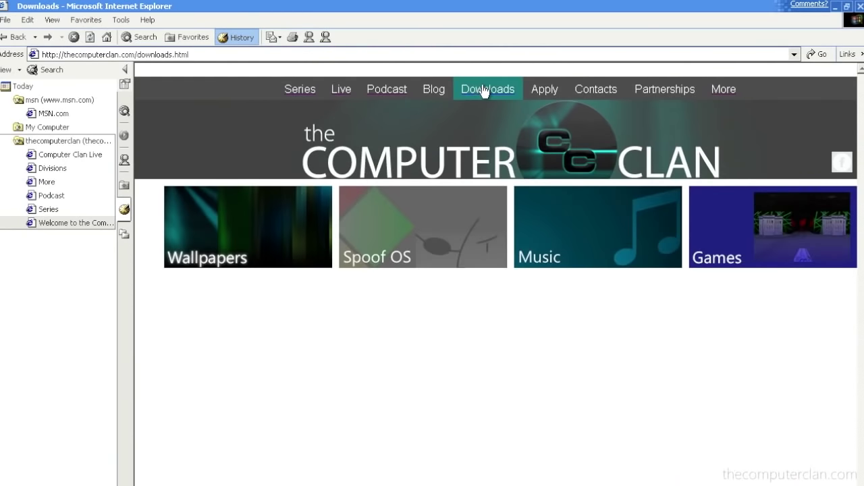
Step: Open the More page of the Computer Clan site in Internet Explorer, and hide the Explorer bar after switching it to Search
{"action": "left_click", "coordinate": [718, 86]}
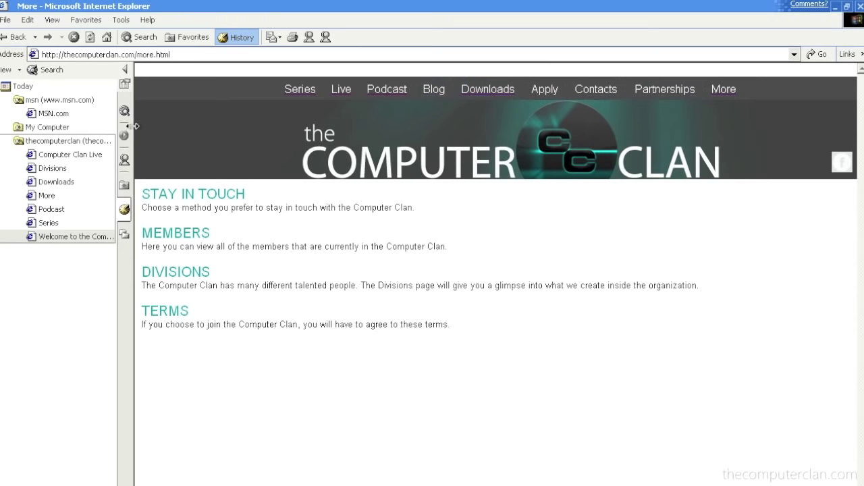
{"action": "mouse_move", "coordinate": [131, 130]}
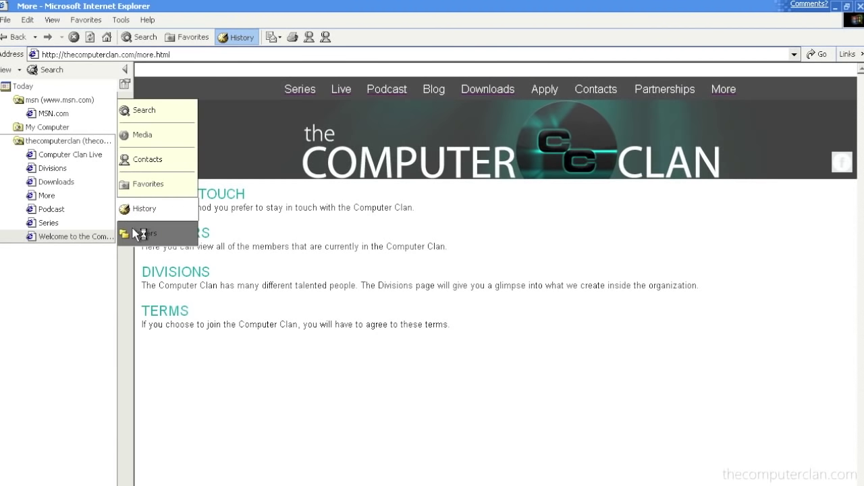
{"action": "left_click", "coordinate": [134, 113]}
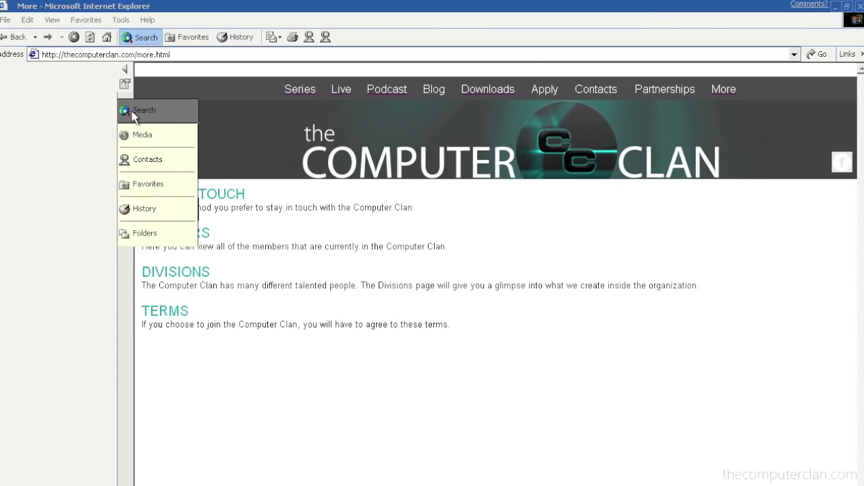
{"action": "left_click", "coordinate": [126, 70]}
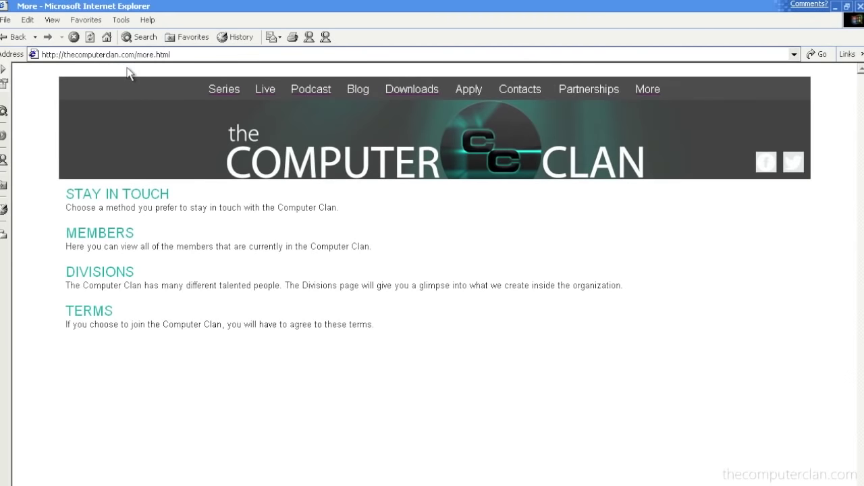
Step: Display the version information of Internet Explorer
{"action": "left_click", "coordinate": [144, 21]}
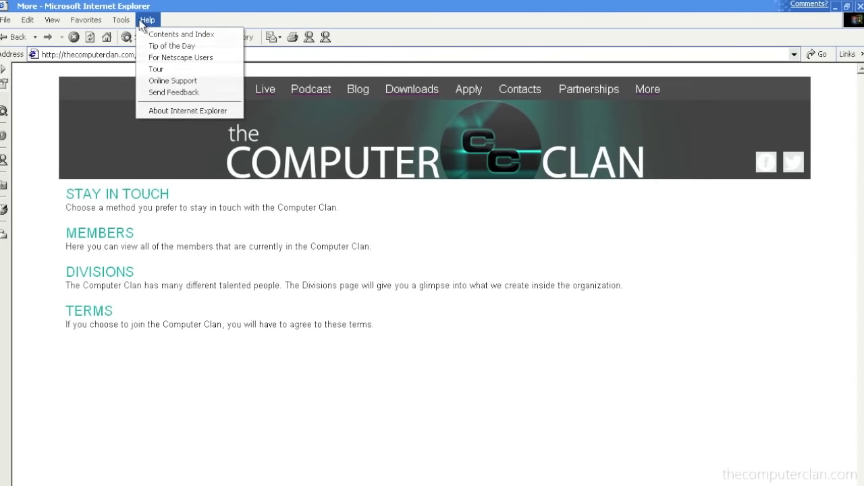
{"action": "left_click", "coordinate": [148, 116]}
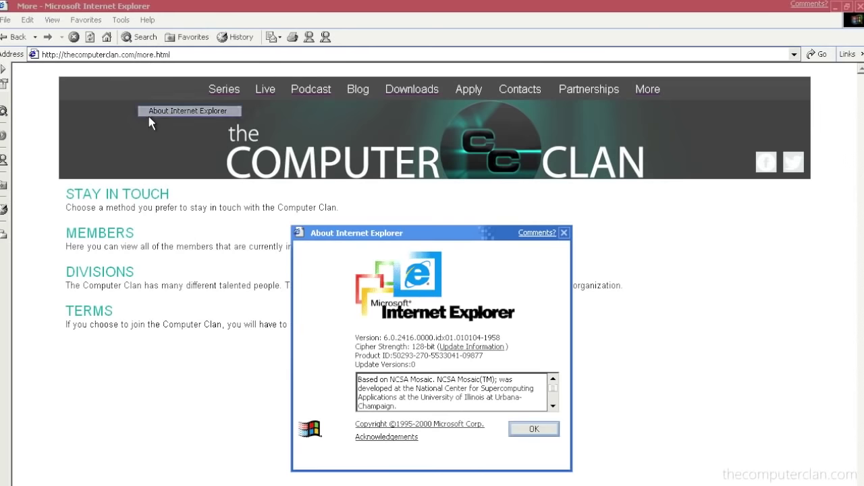